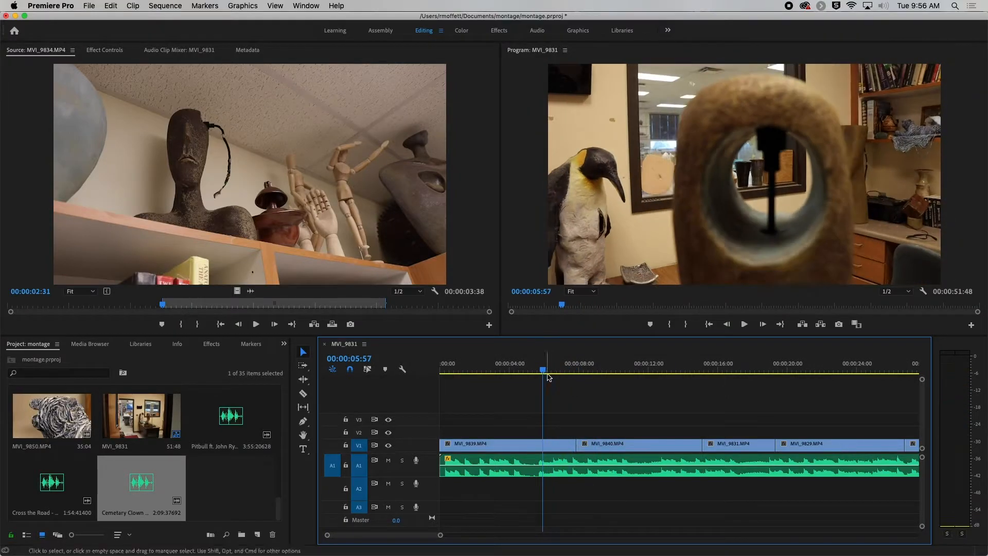
# Play the sequence across the first cut and add the Iris Round video transition between MVI_9839 and MVI_9840.
pyautogui.press('space')
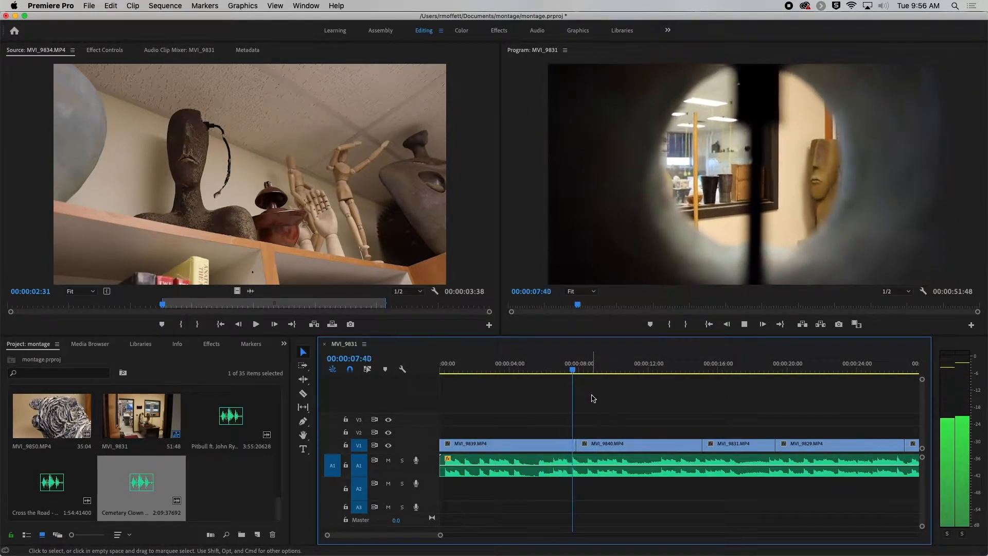
pyautogui.press('space')
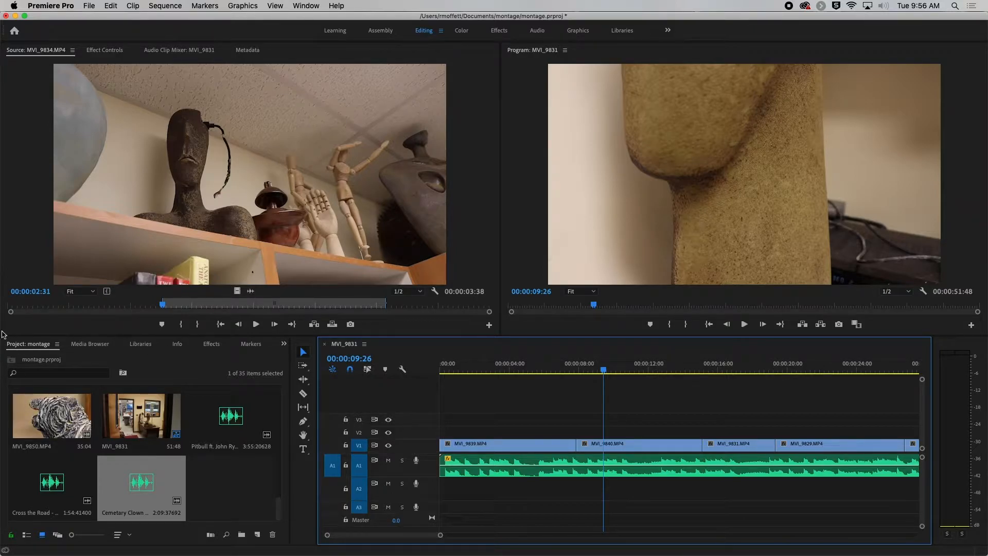
pyautogui.click(212, 344)
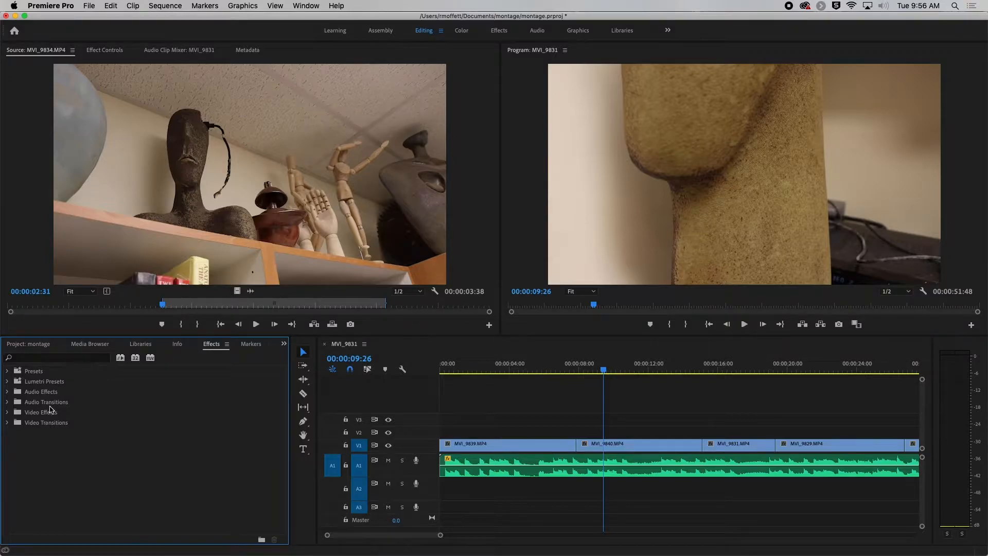
pyautogui.click(7, 424)
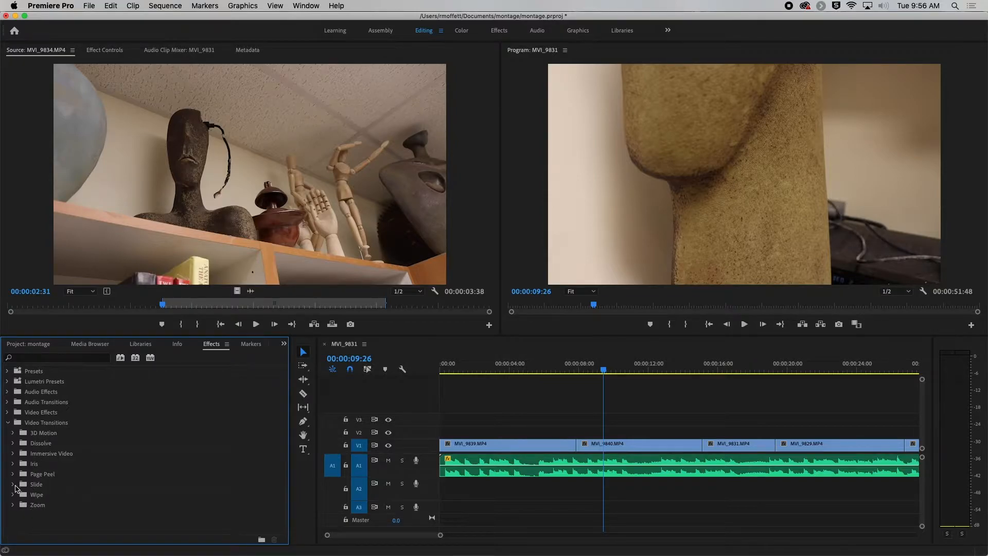
pyautogui.click(13, 464)
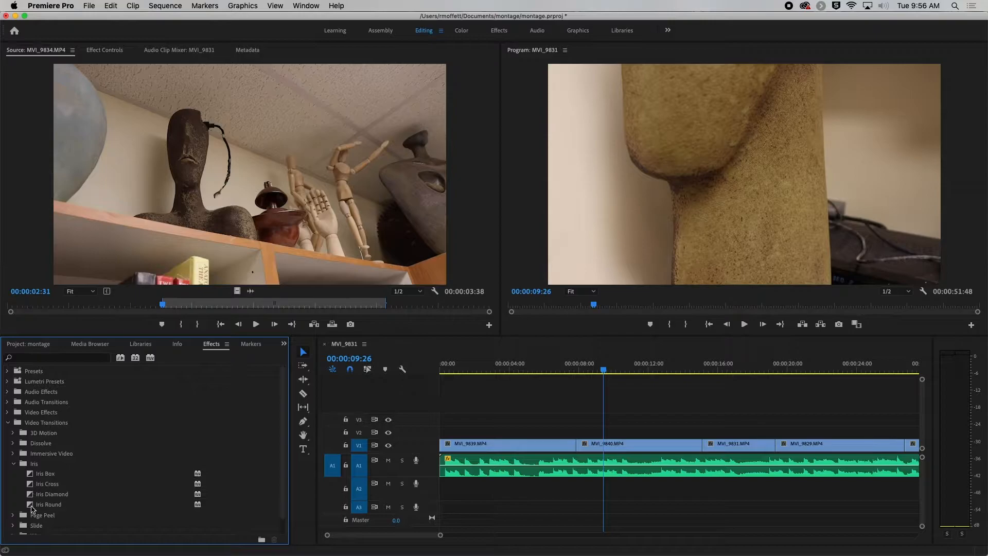
pyautogui.moveTo(30, 508); pyautogui.dragTo(578, 449)
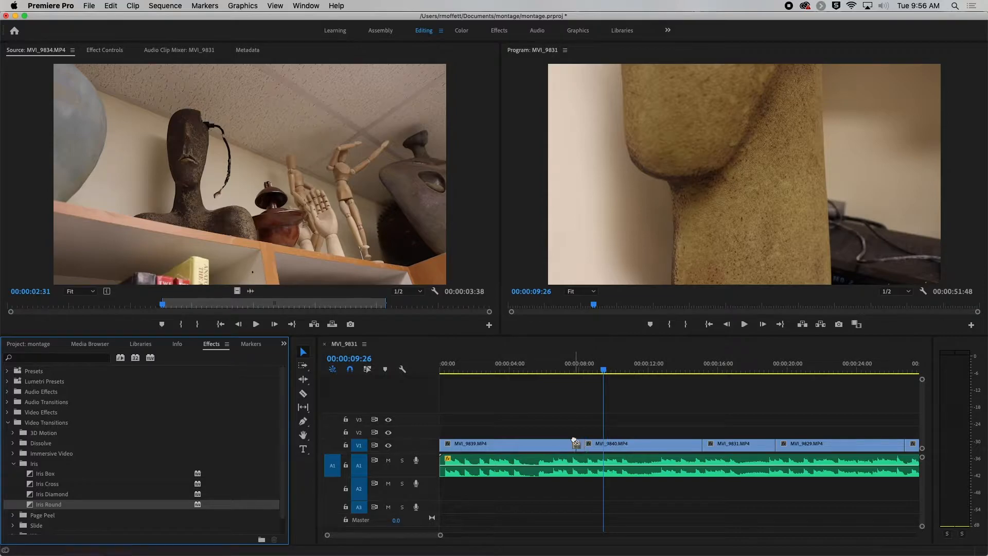
# Play back the Iris Round transition from shortly before the first cut and return the playhead ahead of it.
pyautogui.click(550, 369)
pyautogui.press('space')
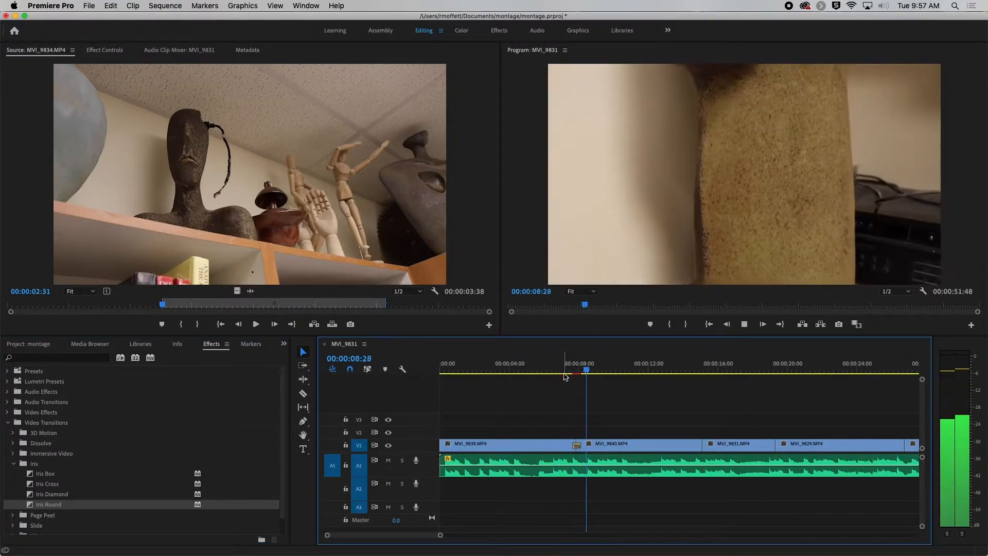
pyautogui.click(595, 370)
pyautogui.moveTo(595, 370); pyautogui.dragTo(553, 370)
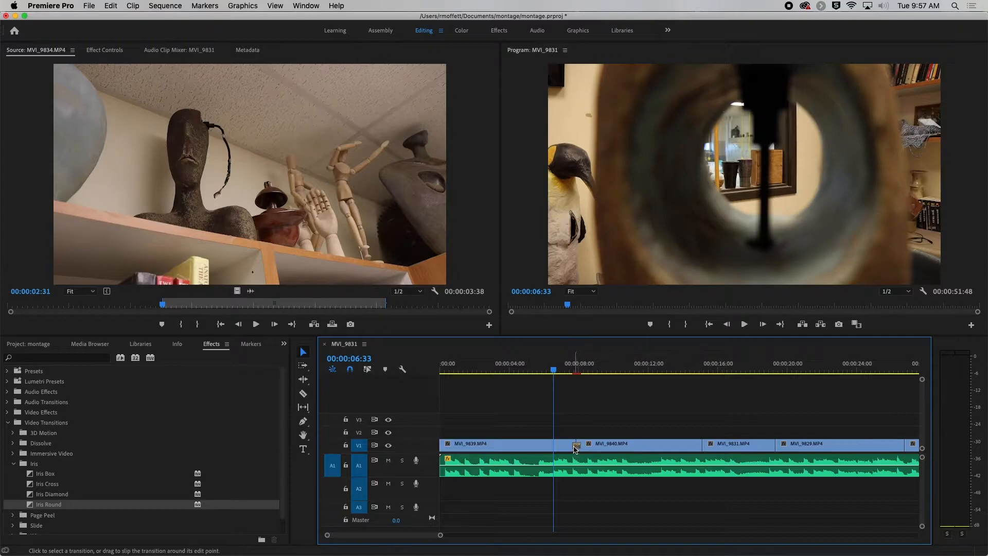
# Lengthen the Iris Round transition to about 1.5 seconds and play it back.
pyautogui.moveTo(573, 445); pyautogui.dragTo(557, 445)
pyautogui.moveTo(440, 536); pyautogui.dragTo(392, 536)
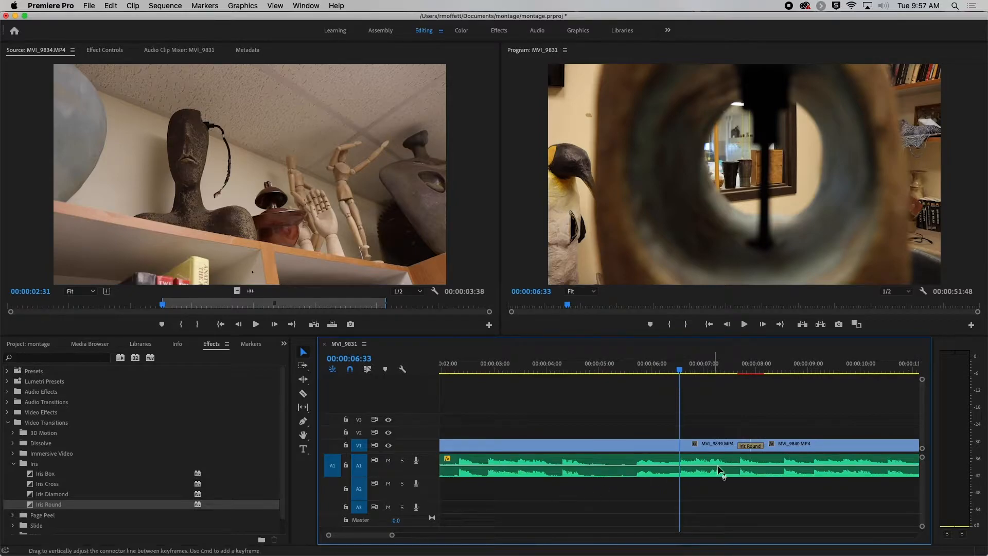
pyautogui.moveTo(743, 446); pyautogui.dragTo(706, 445)
pyautogui.press('space')
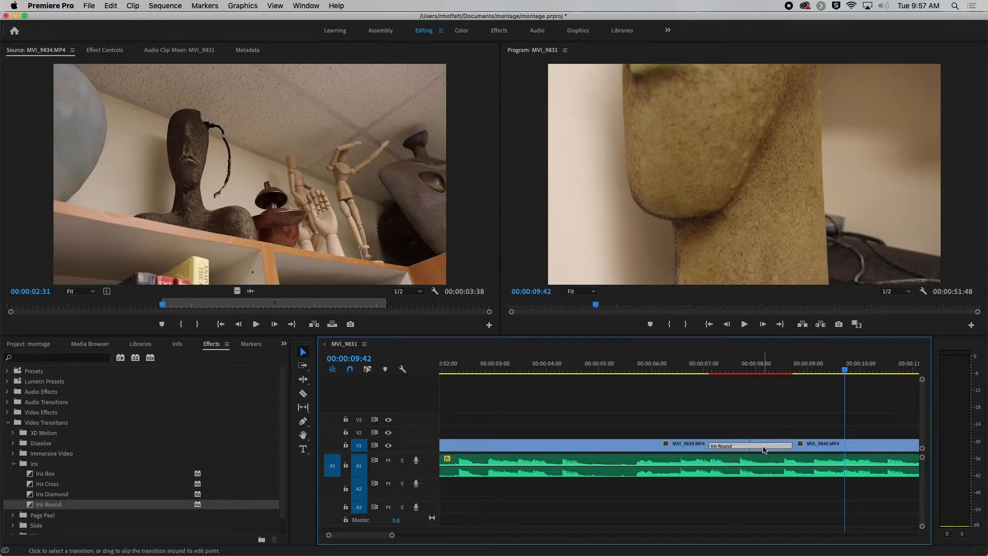
# Add an Iris Diamond transition between MVI_9840 and MVI_9831, extend it to about 00:00:01:34 and play it back.
pyautogui.hscroll(10, 777, 401)
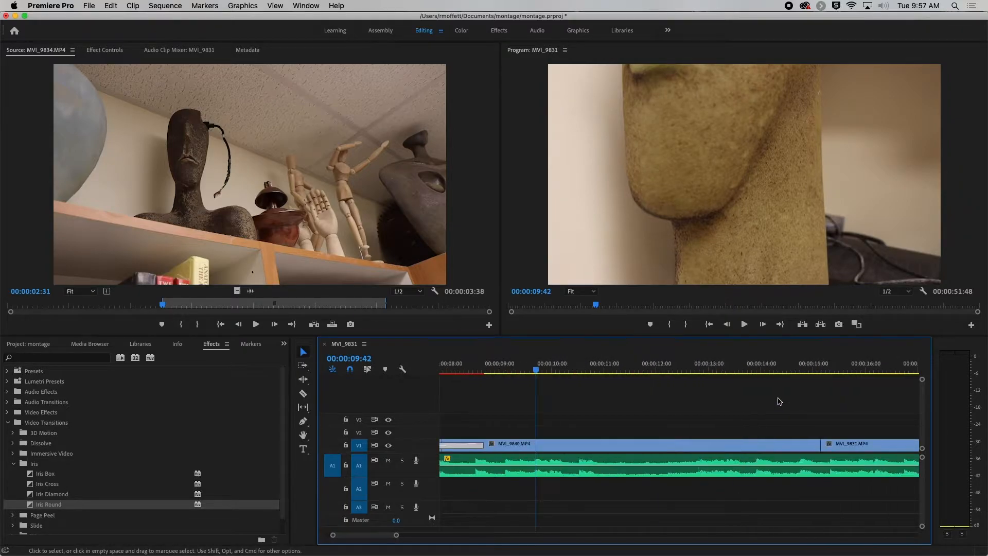
pyautogui.click(30, 496)
pyautogui.moveTo(30, 496); pyautogui.dragTo(783, 448)
pyautogui.click(715, 369)
pyautogui.press('space')
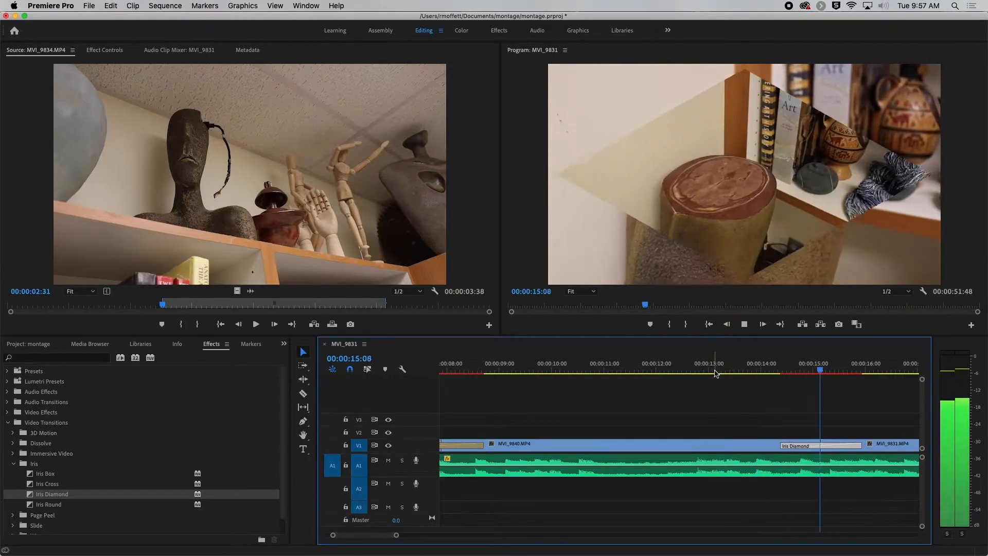
pyautogui.press('space')
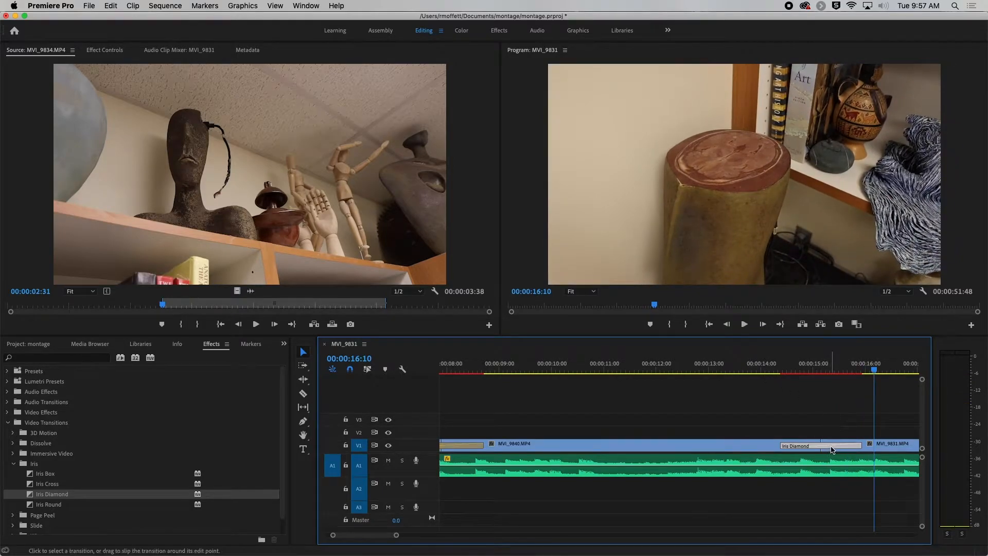
# Delete the Iris Diamond and Iris Round transitions from the video track.
pyautogui.press('Delete')
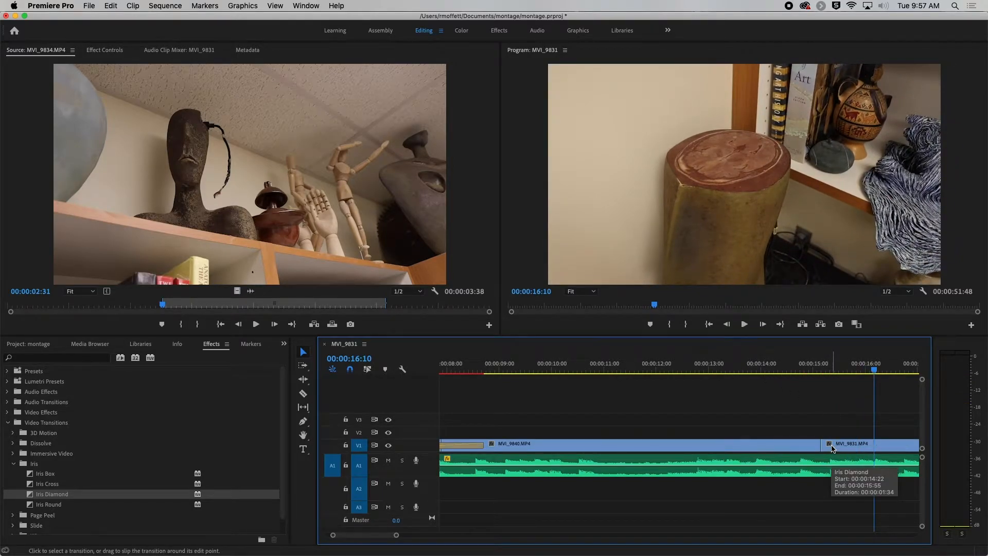
pyautogui.click(479, 442)
pyautogui.press('Delete')
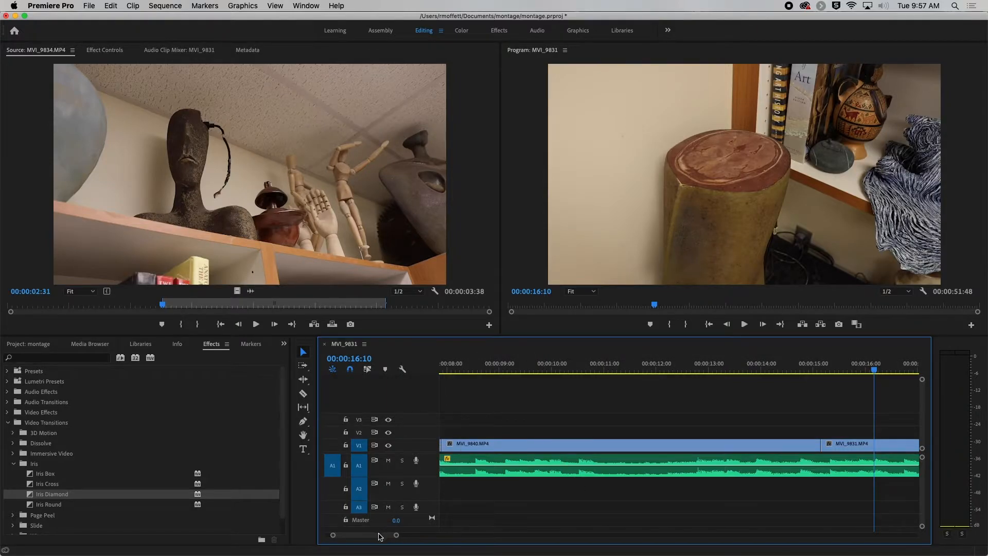
# Add a Cross Dissolve from the Dissolve transitions between MVI_9839 and MVI_9840 and lengthen it to just over one second.
pyautogui.moveTo(378, 537); pyautogui.dragTo(370, 537)
pyautogui.hscroll(2, 700, 417)
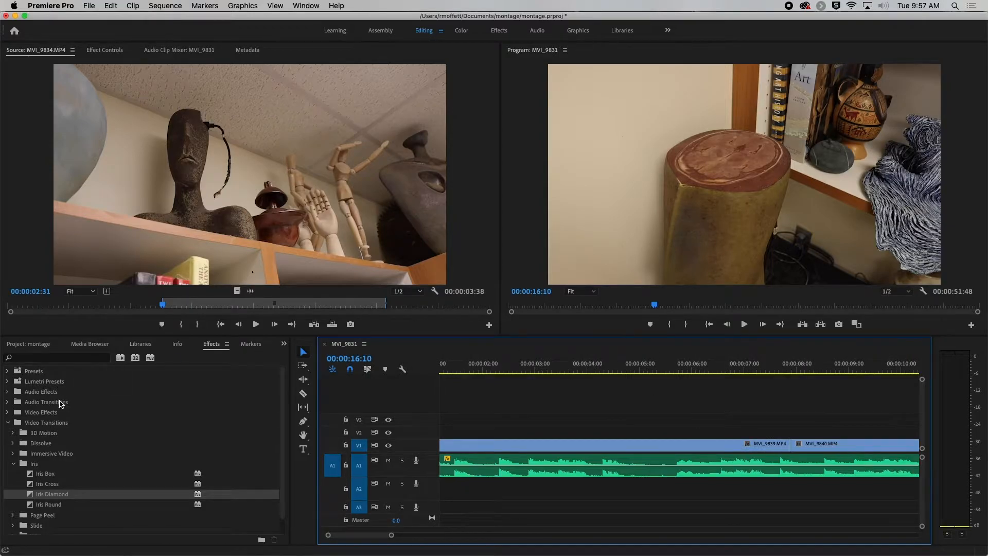
pyautogui.click(12, 463)
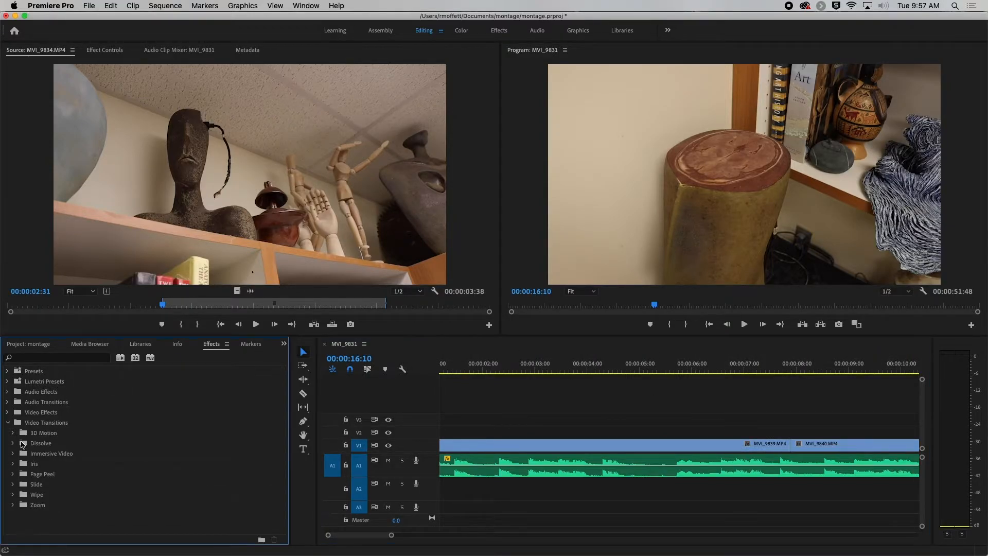
pyautogui.click(13, 444)
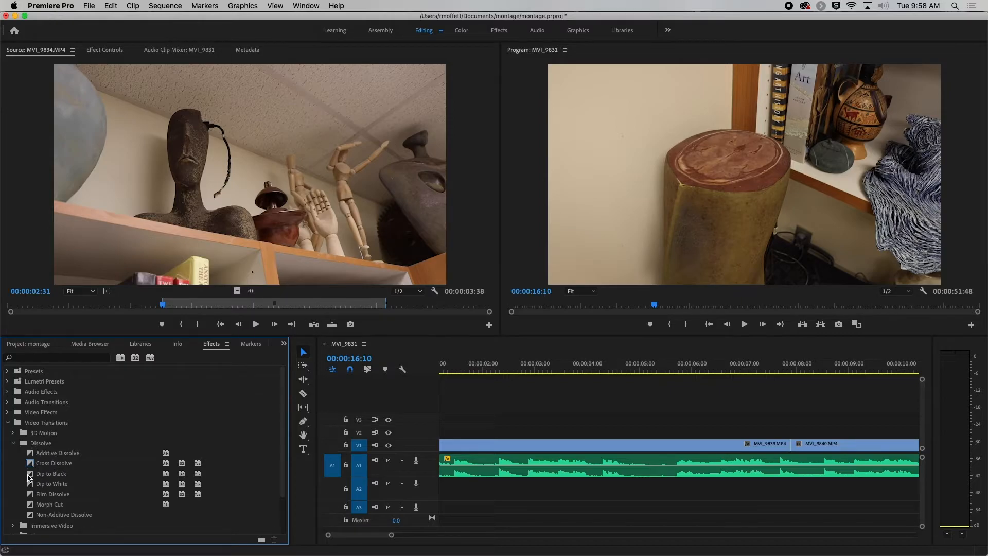
pyautogui.moveTo(30, 465); pyautogui.dragTo(712, 463)
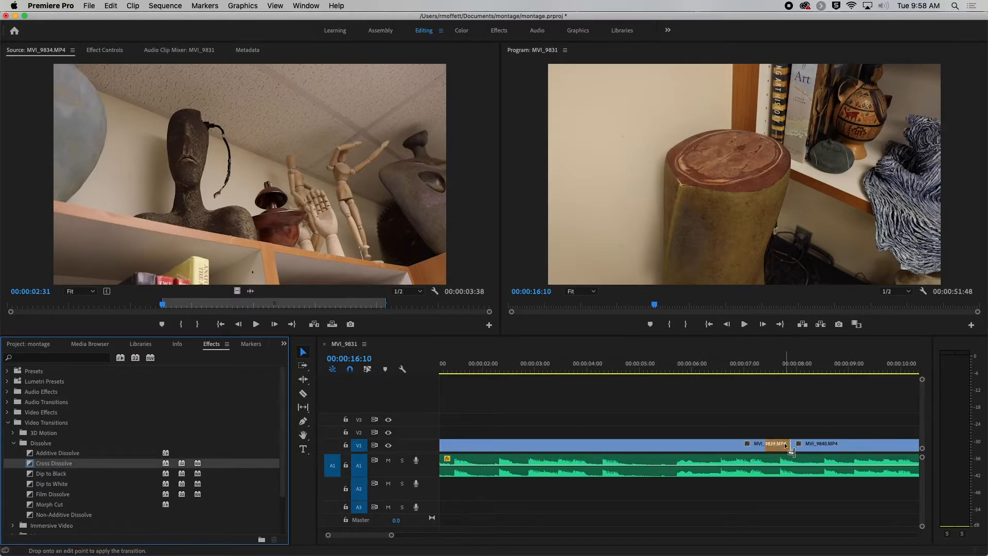
pyautogui.moveTo(790, 443); pyautogui.dragTo(762, 445)
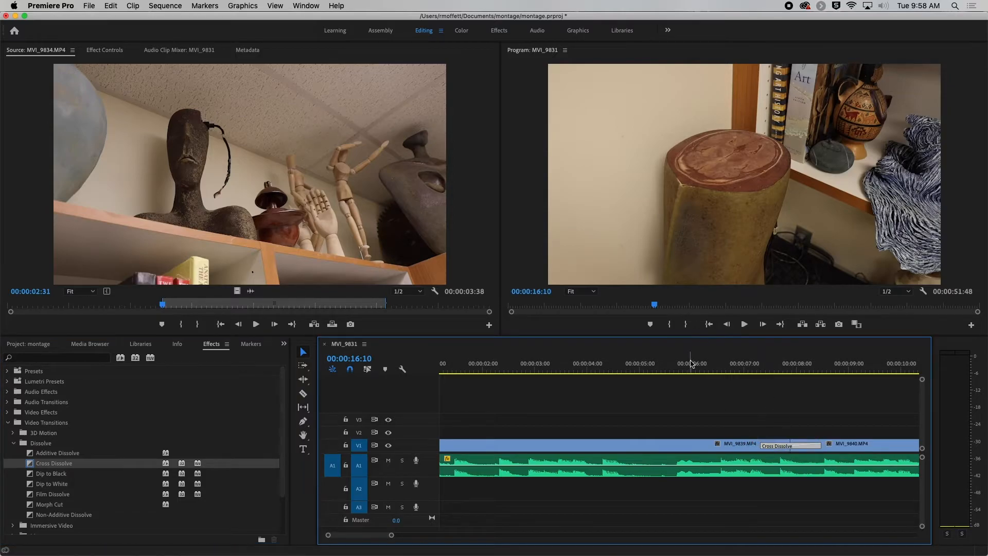
# Play back the Cross Dissolve between MVI_9839 and MVI_9840 and delete it.
pyautogui.click(688, 371)
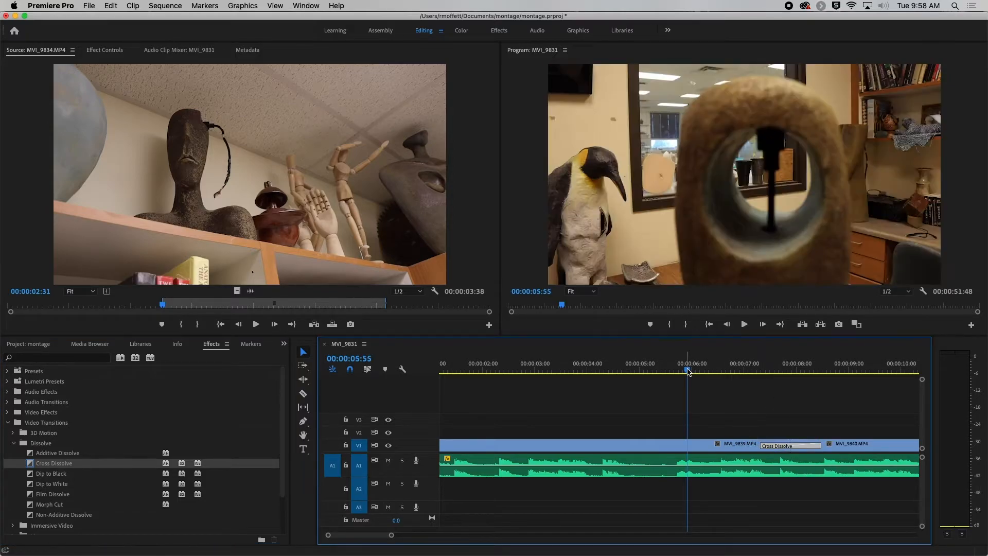
pyautogui.press('space')
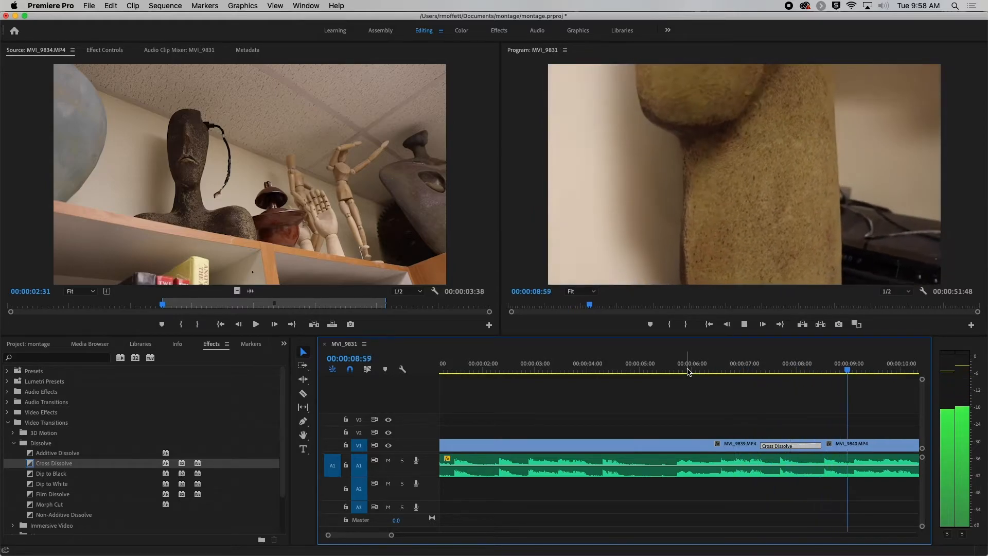
pyautogui.press('space')
pyautogui.scroll(6, 707, 398)
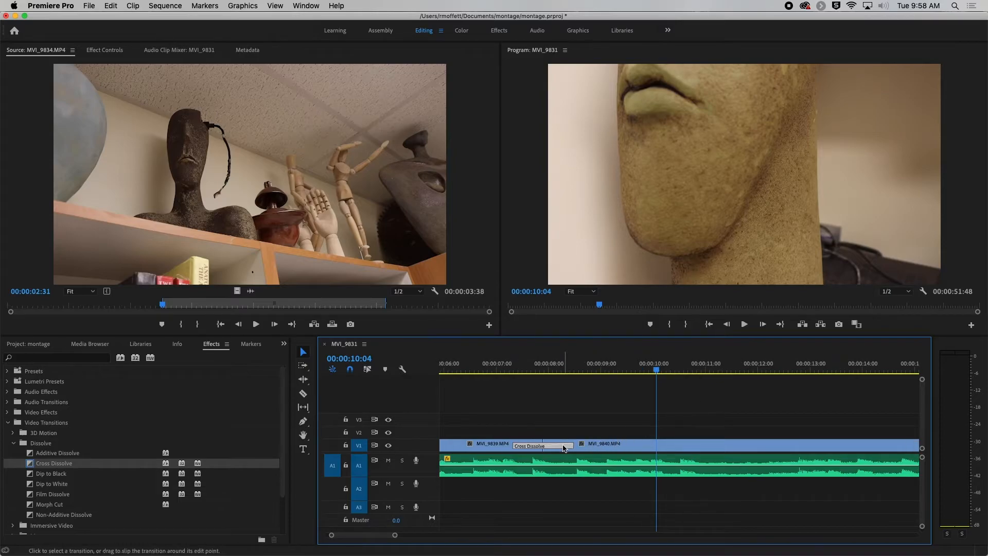
pyautogui.click(563, 446)
pyautogui.press('Delete')
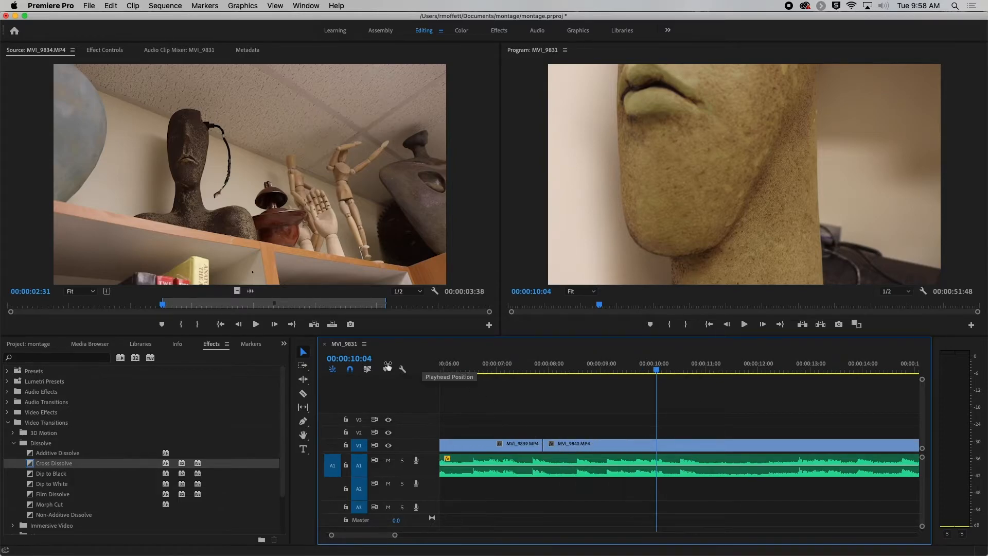
# Add a Dip to Black transition between MVI_9839 and MVI_9840, lengthen it to about 1.5 seconds and play it back.
pyautogui.click(30, 474)
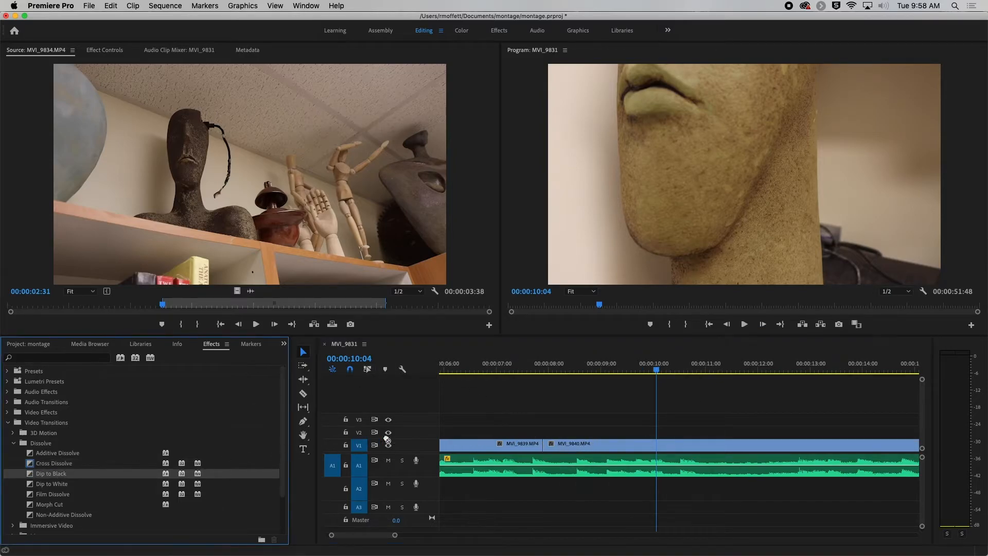
pyautogui.moveTo(387, 440); pyautogui.dragTo(503, 446)
pyautogui.click(467, 370)
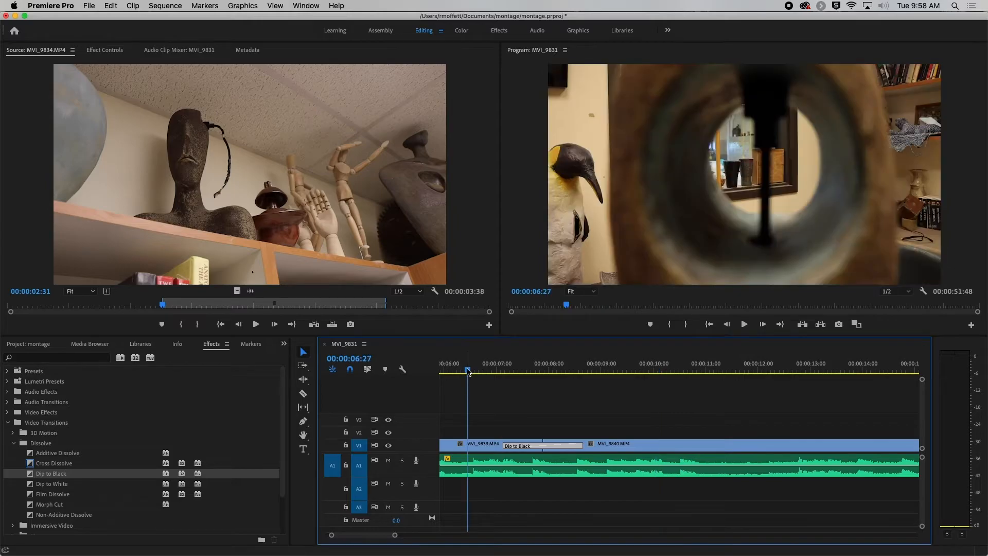
pyautogui.press('space')
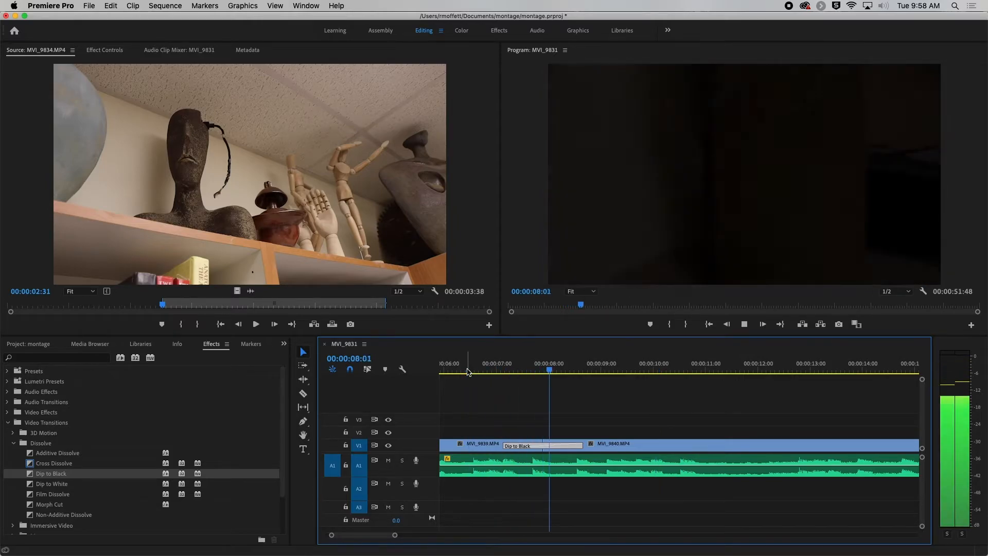
pyautogui.press('space')
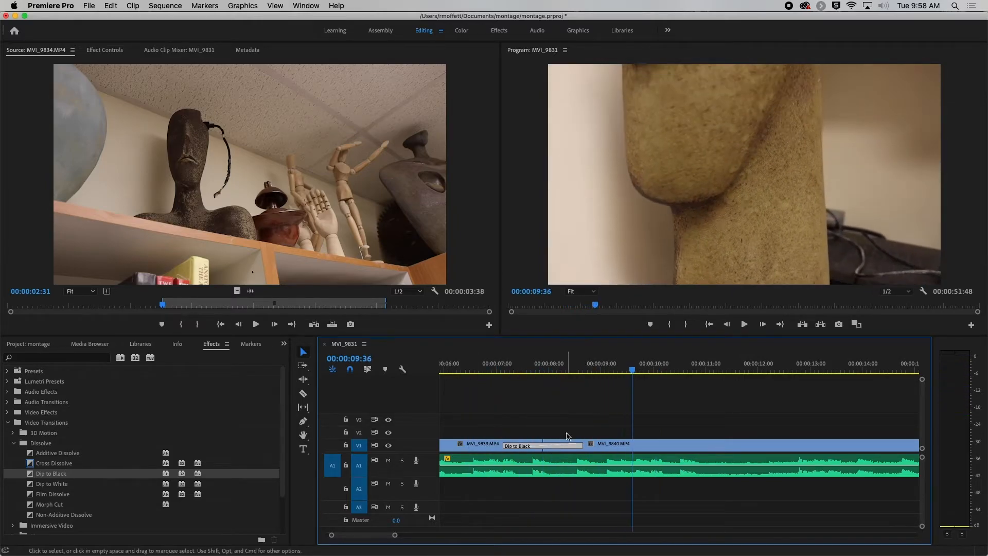
# Replace the Dip to Black between the clips with one at the start of MVI_9839 and play the opening back.
pyautogui.click(565, 446)
pyautogui.press('Delete')
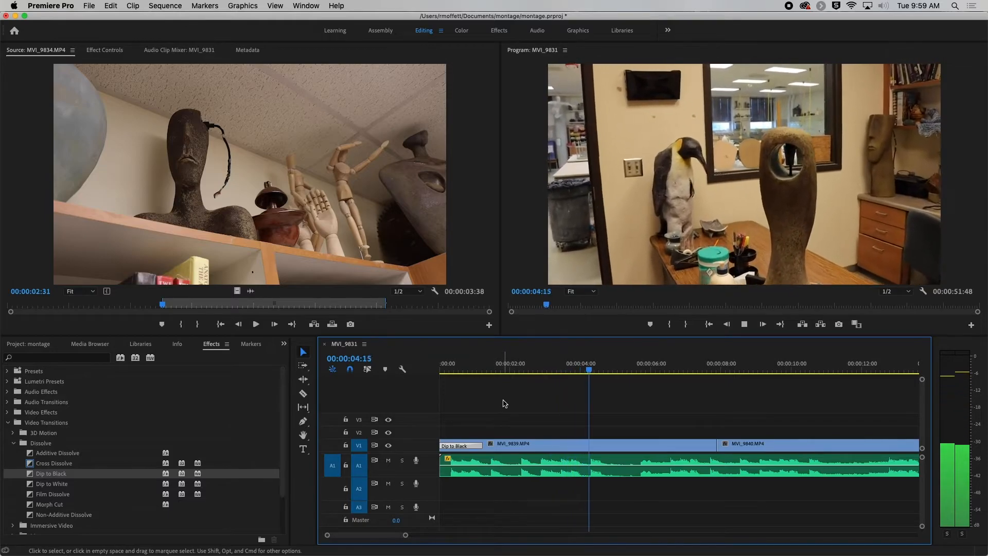
pyautogui.press('space')
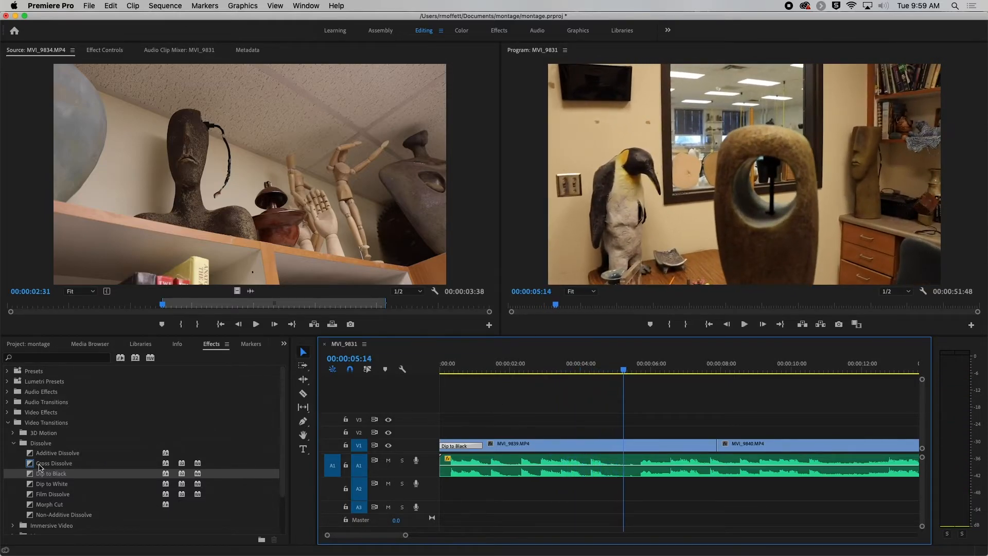
# Add Cross Dissolve transitions at the cuts between MVI_9839 and MVI_9840 and between MVI_9840 and MVI_9831.
pyautogui.moveTo(29, 465); pyautogui.dragTo(721, 436)
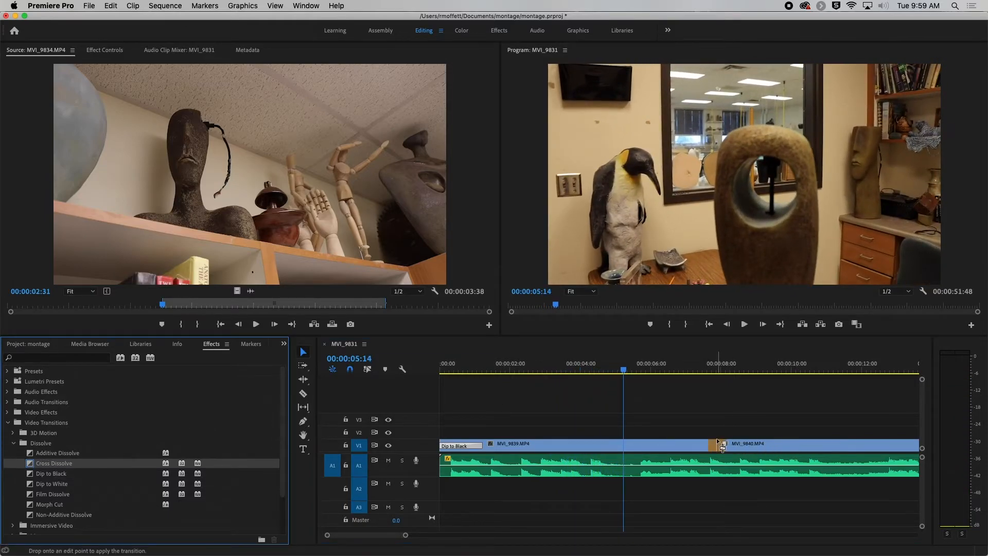
pyautogui.hscroll(5, 721, 437)
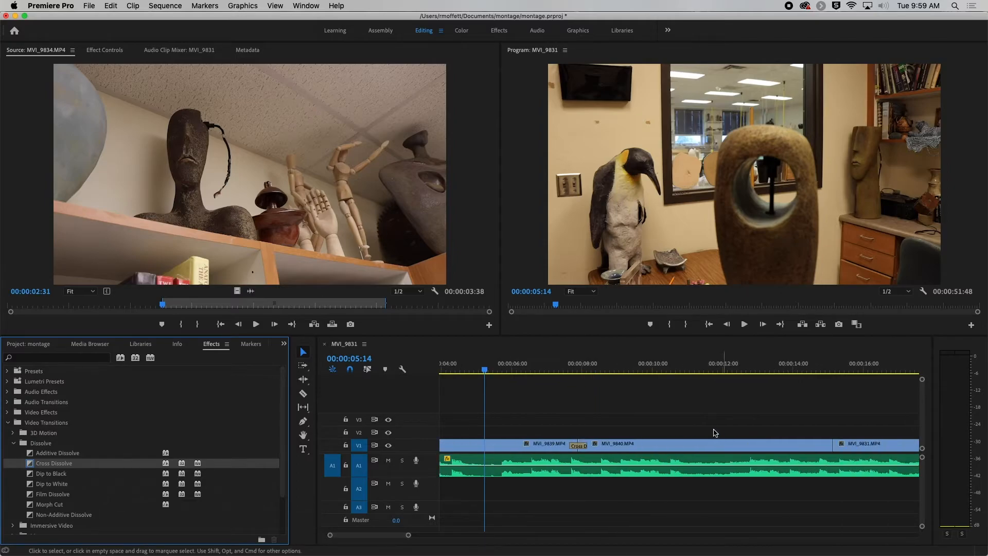
pyautogui.moveTo(115, 463); pyautogui.dragTo(804, 455)
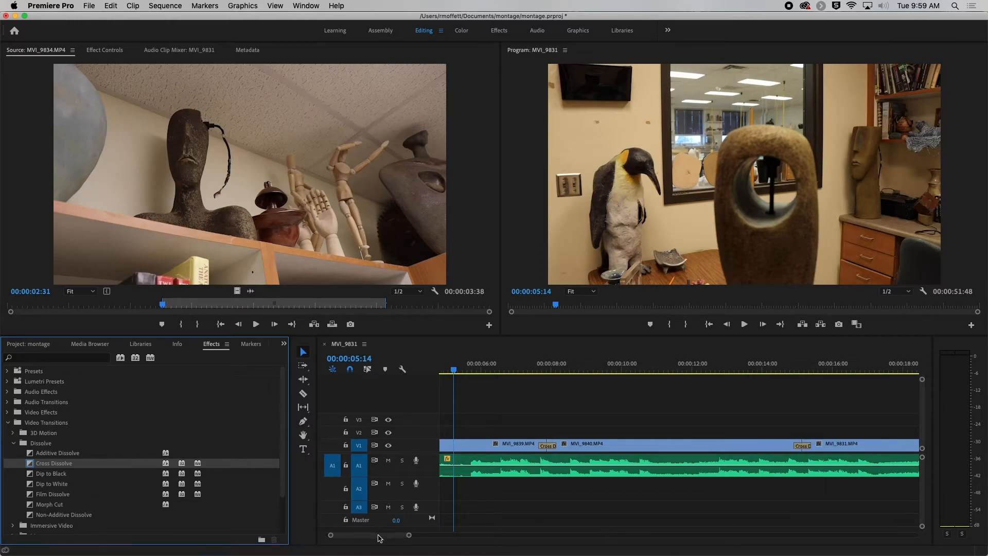
pyautogui.click(379, 539)
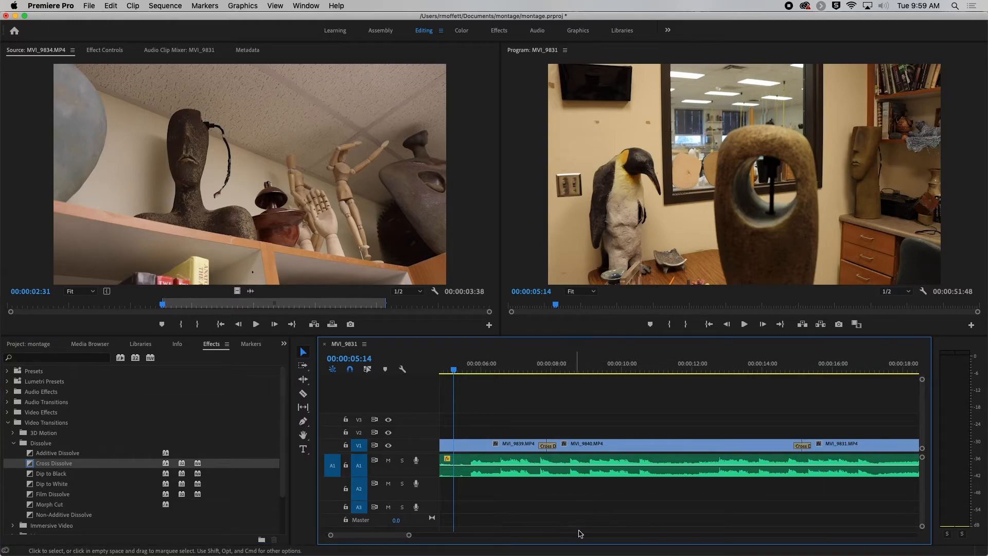
pyautogui.press('\\')
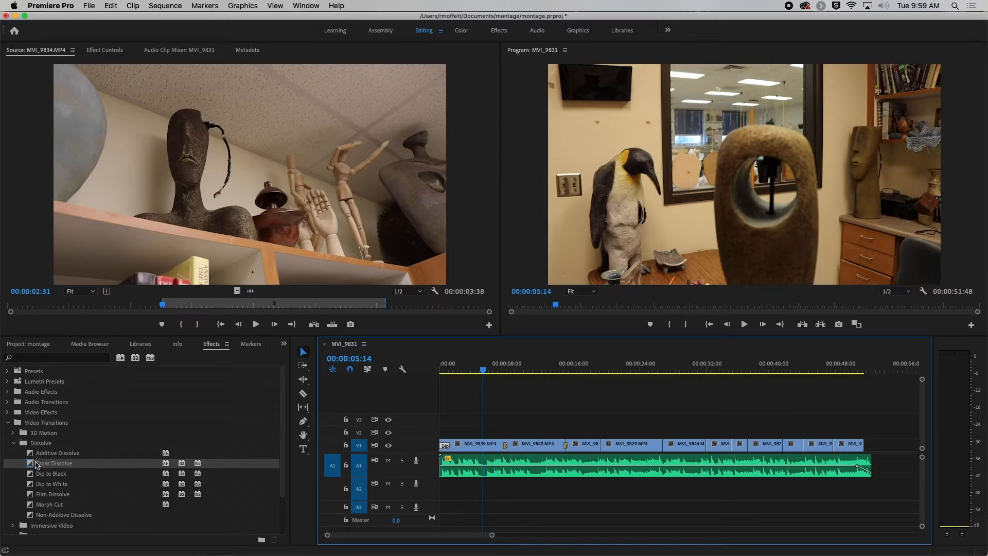
# Add Cross Dissolve transitions at the cuts on both sides of the MVI_9829 clip.
pyautogui.moveTo(37, 465); pyautogui.dragTo(593, 454)
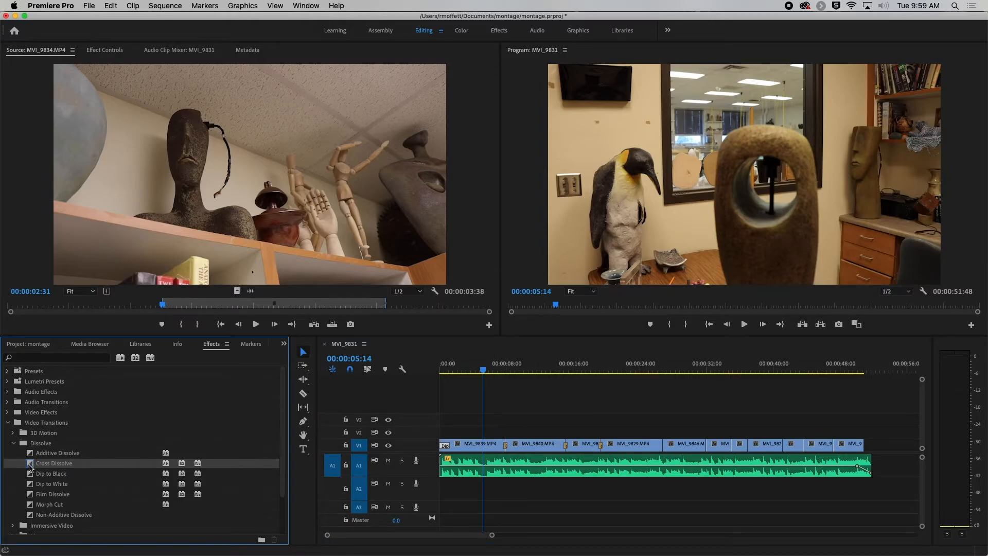
pyautogui.moveTo(258, 450); pyautogui.dragTo(717, 476)
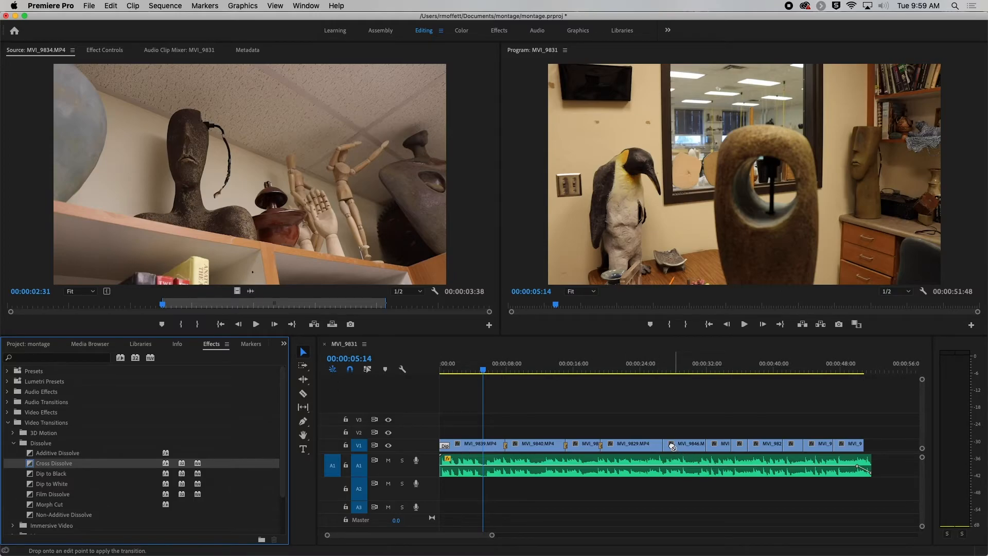
pyautogui.moveTo(673, 446); pyautogui.dragTo(671, 445)
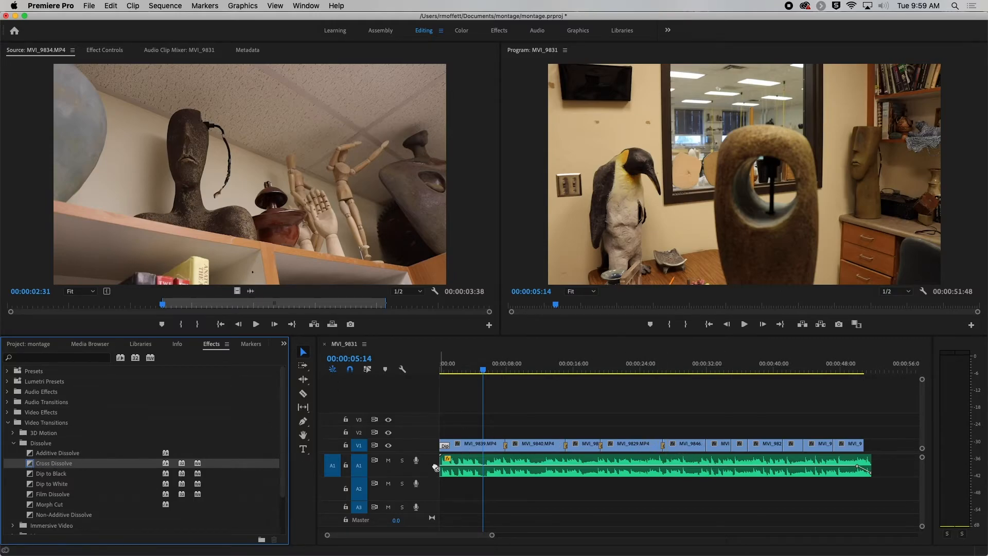
# Add Cross Dissolve transitions at the three cuts that follow the clip directly after MVI_9829.
pyautogui.moveTo(436, 467); pyautogui.dragTo(643, 464)
pyautogui.moveTo(705, 454); pyautogui.dragTo(705, 445)
pyautogui.moveTo(211, 457); pyautogui.dragTo(733, 449)
pyautogui.scroll(-1, 41, 464)
pyautogui.moveTo(43, 443); pyautogui.dragTo(747, 447)
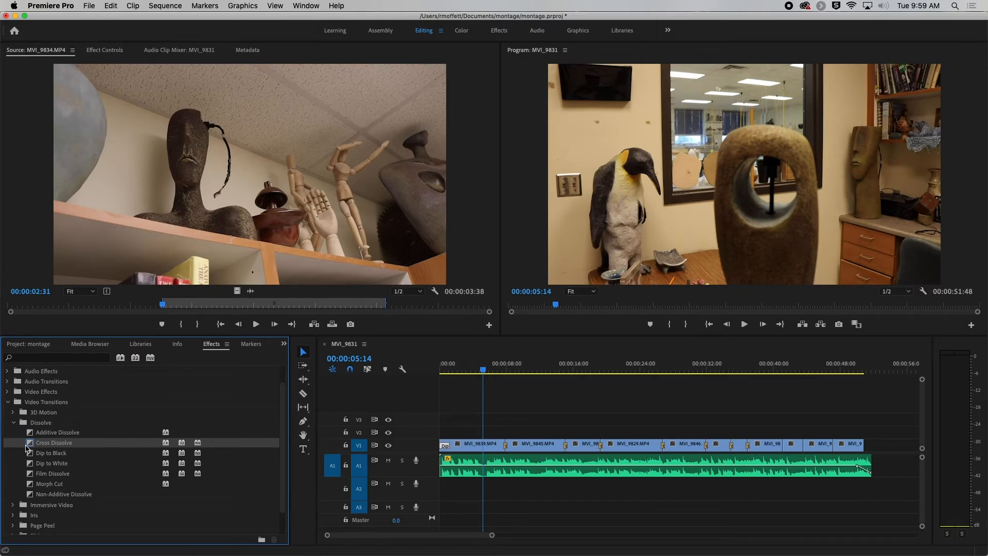
# Add Cross Dissolve transitions at the last three cuts of the montage.
pyautogui.scroll(-1, 29, 446)
pyautogui.moveTo(31, 432); pyautogui.dragTo(787, 455)
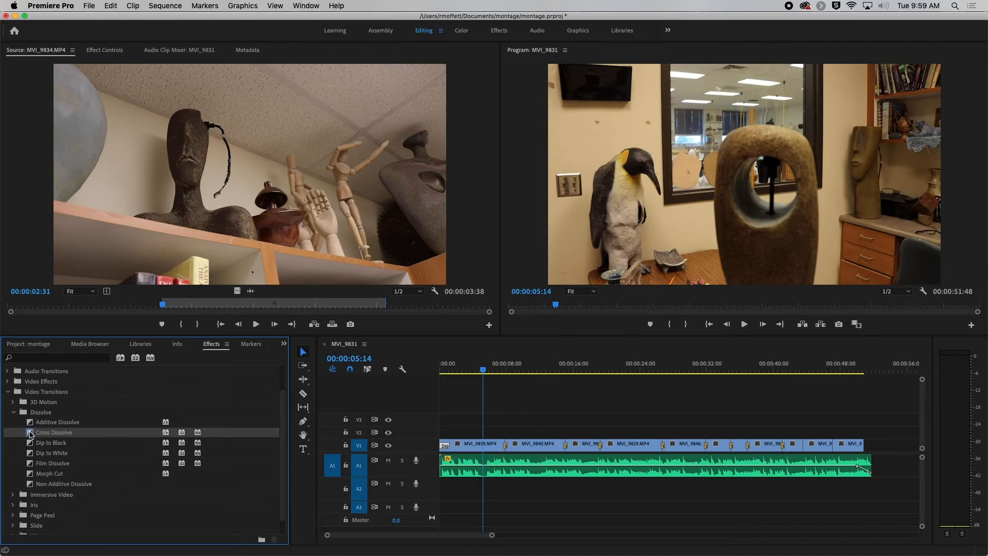
pyautogui.moveTo(283, 427); pyautogui.dragTo(794, 449)
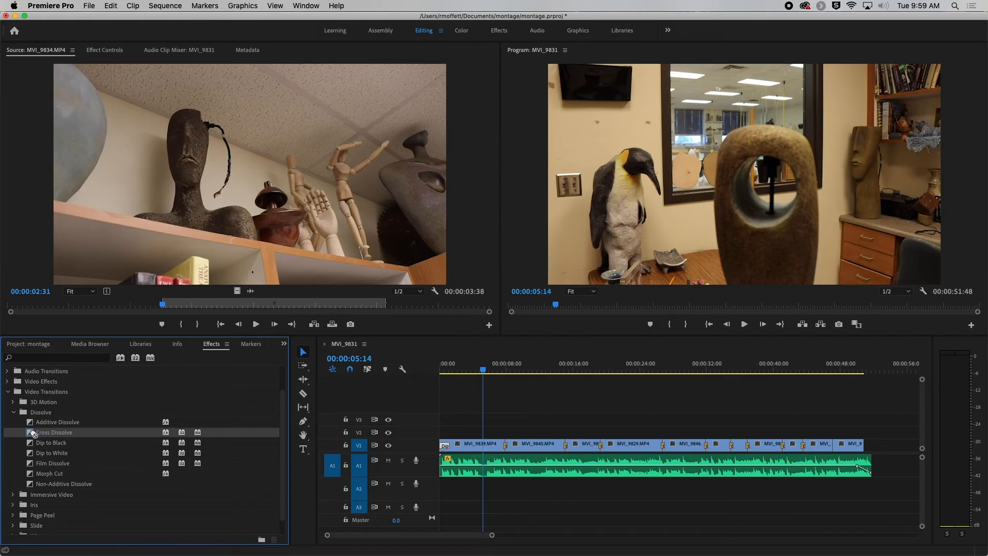
pyautogui.moveTo(33, 434); pyautogui.dragTo(834, 449)
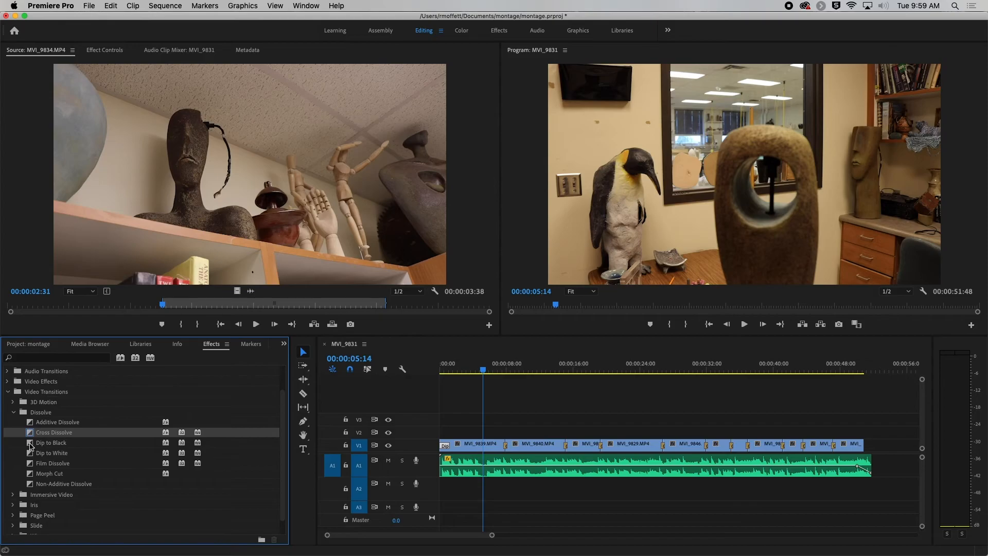
# Add a Dip to Black transition at the end of the last clip and play the ending back.
pyautogui.moveTo(30, 446); pyautogui.dragTo(867, 453)
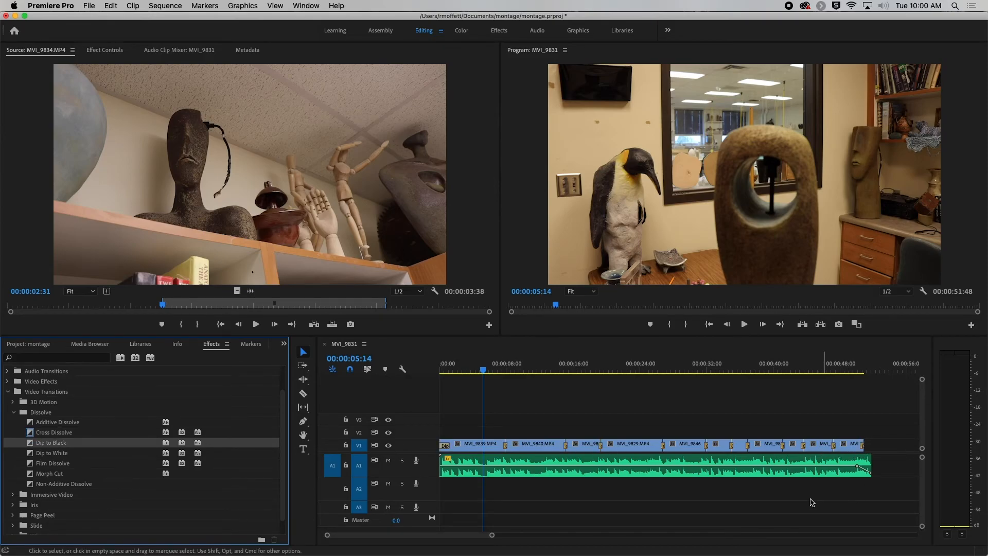
pyautogui.click(848, 368)
pyautogui.press('space')
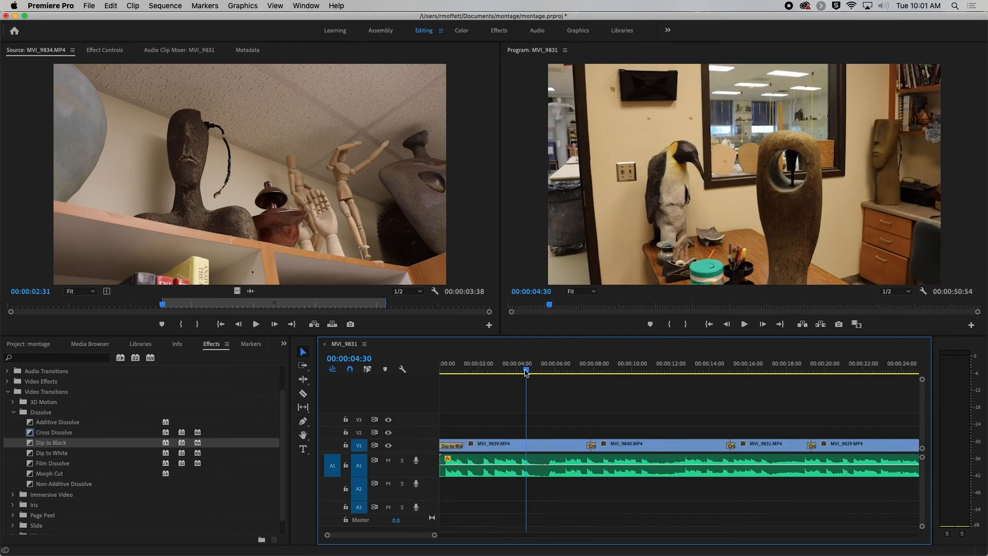
# Play back the Cross Dissolve between MVI_9839 and MVI_9840 from about the 6-second mark.
pyautogui.moveTo(527, 370); pyautogui.dragTo(564, 372)
pyautogui.press('space')
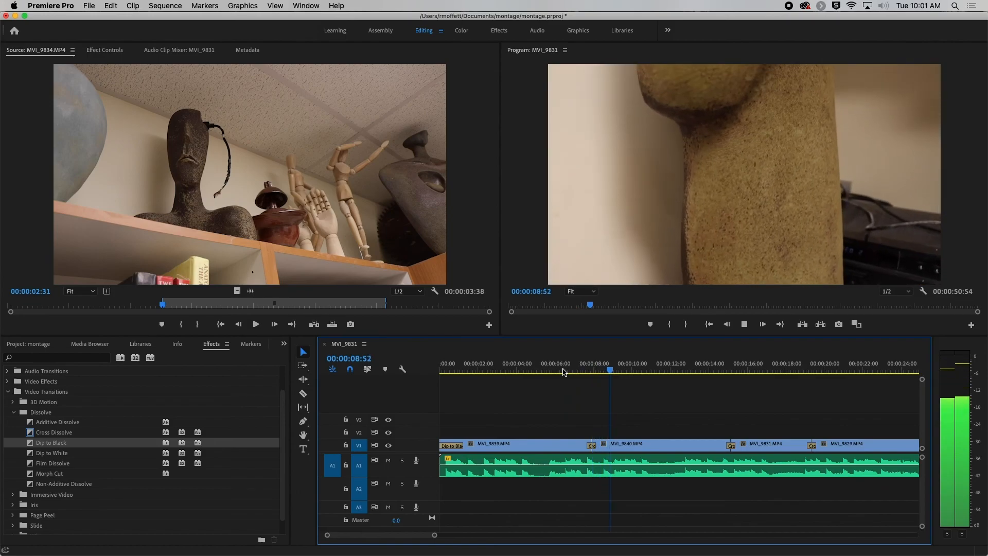
pyautogui.press('space')
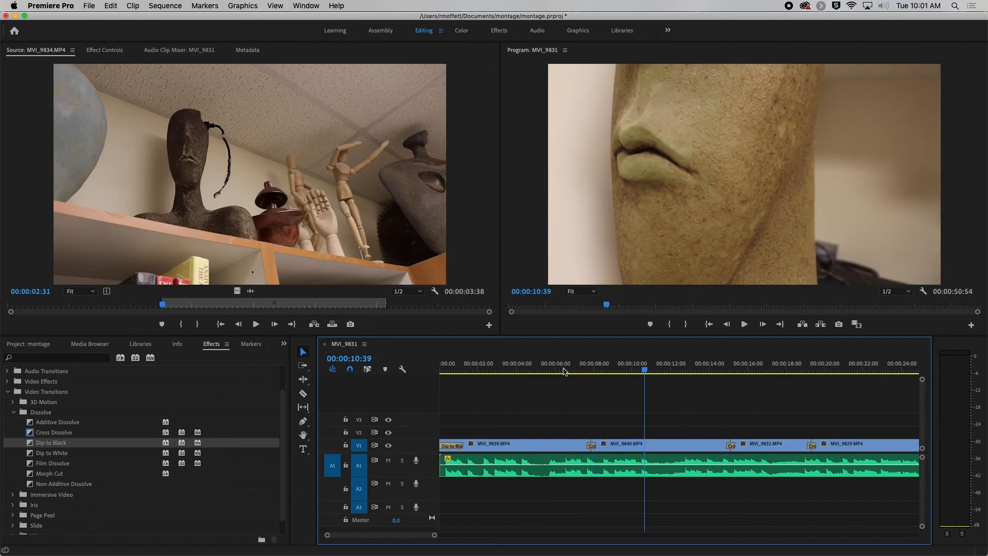